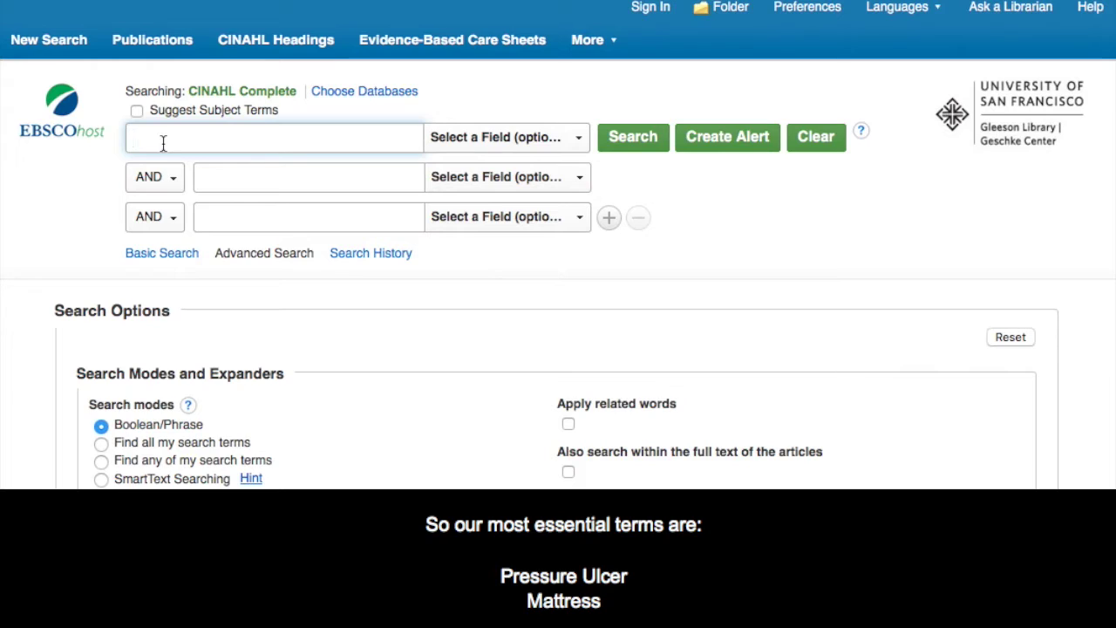
Search CINAHL for the phrase 'pressure ulcer mattress', returning 80 results
text(pressure ulcer mattress)
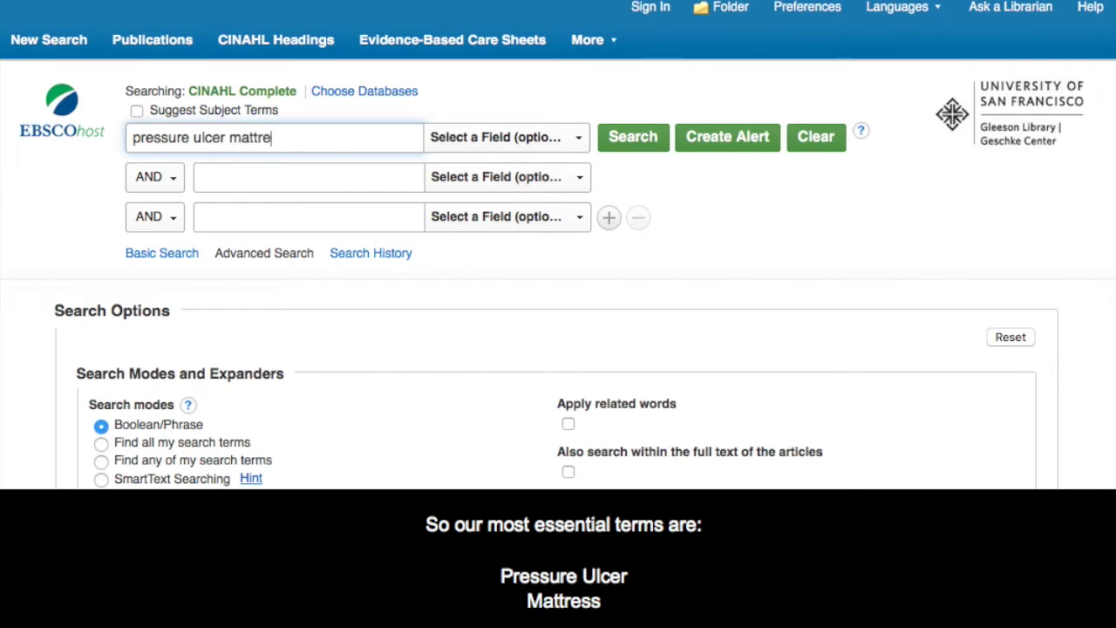
click(643, 149)
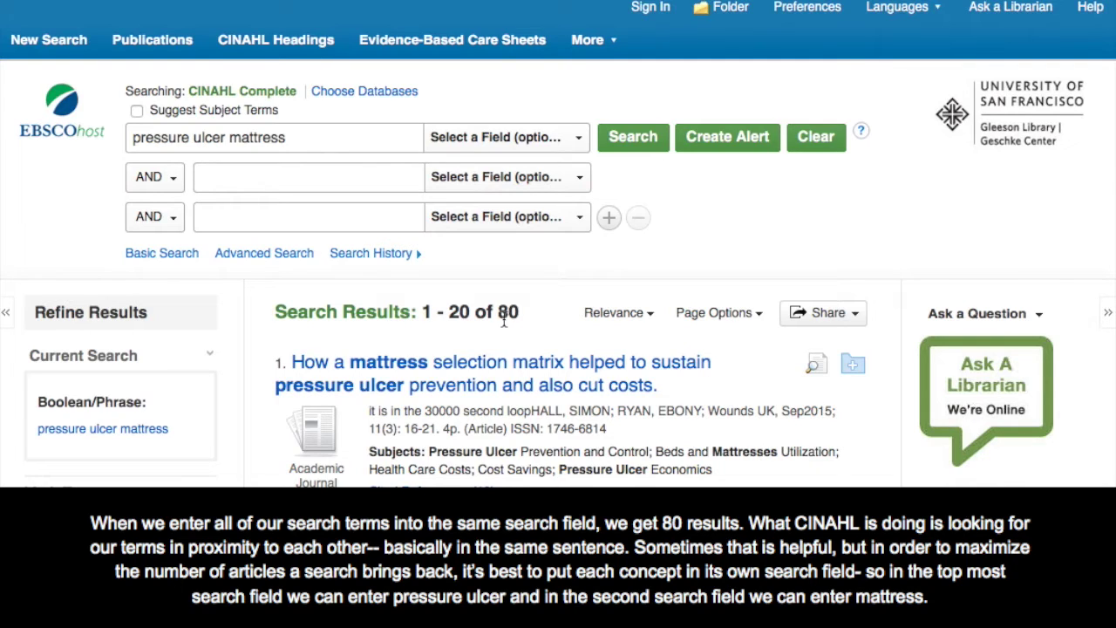
Move 'mattress' into the second AND box and rerun the search as pressure ulcer AND mattress
drag(231, 137, 298, 142)
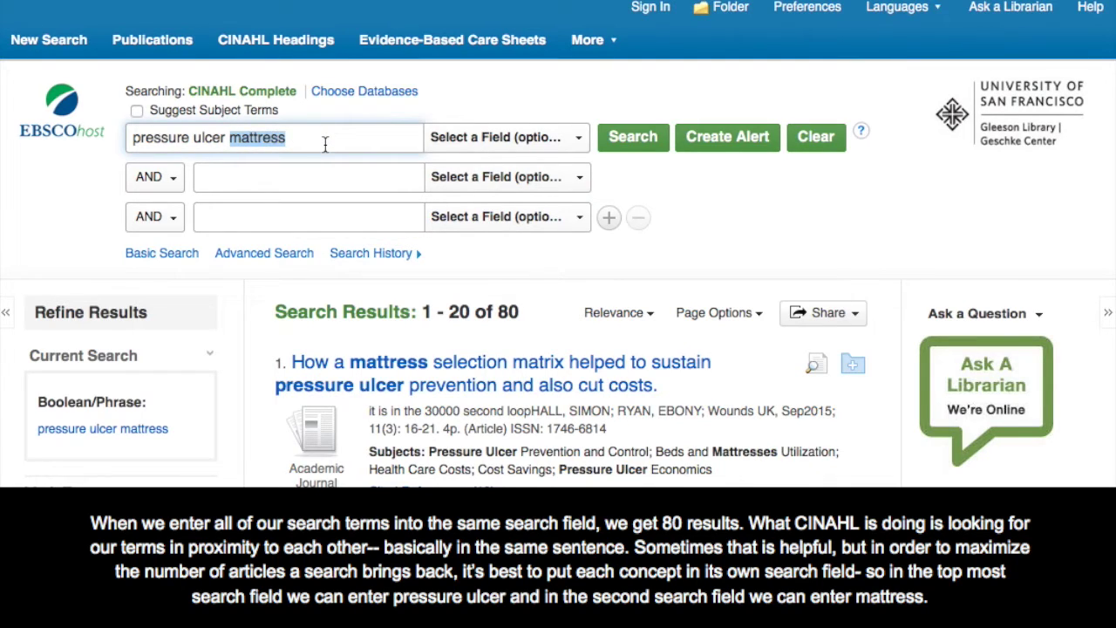
key(BackSpace)
click(284, 183)
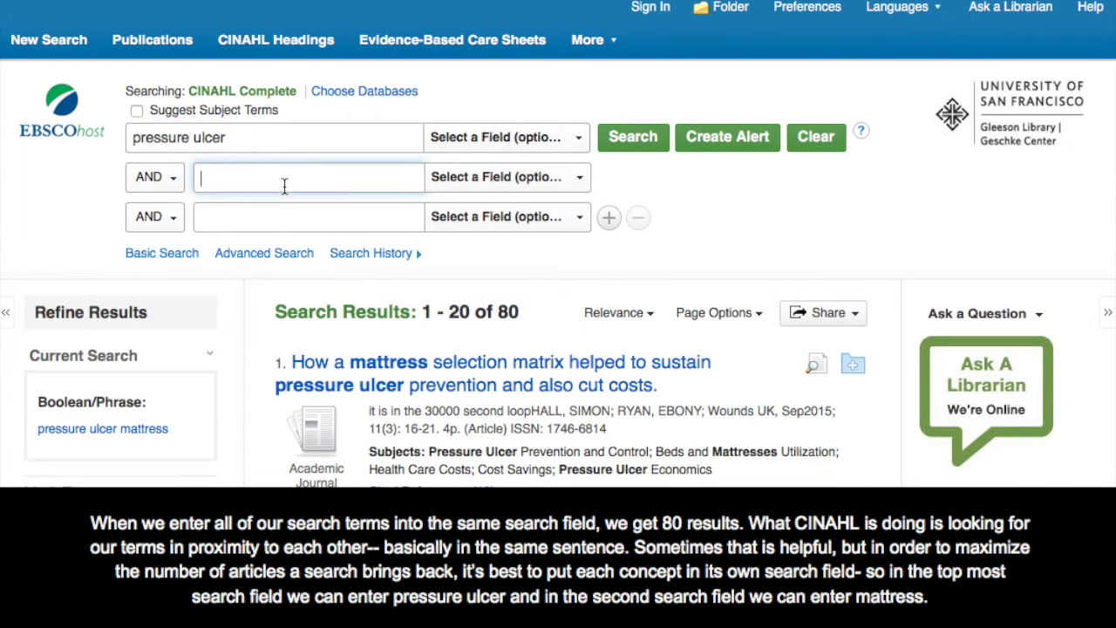
text(mattress)
click(635, 137)
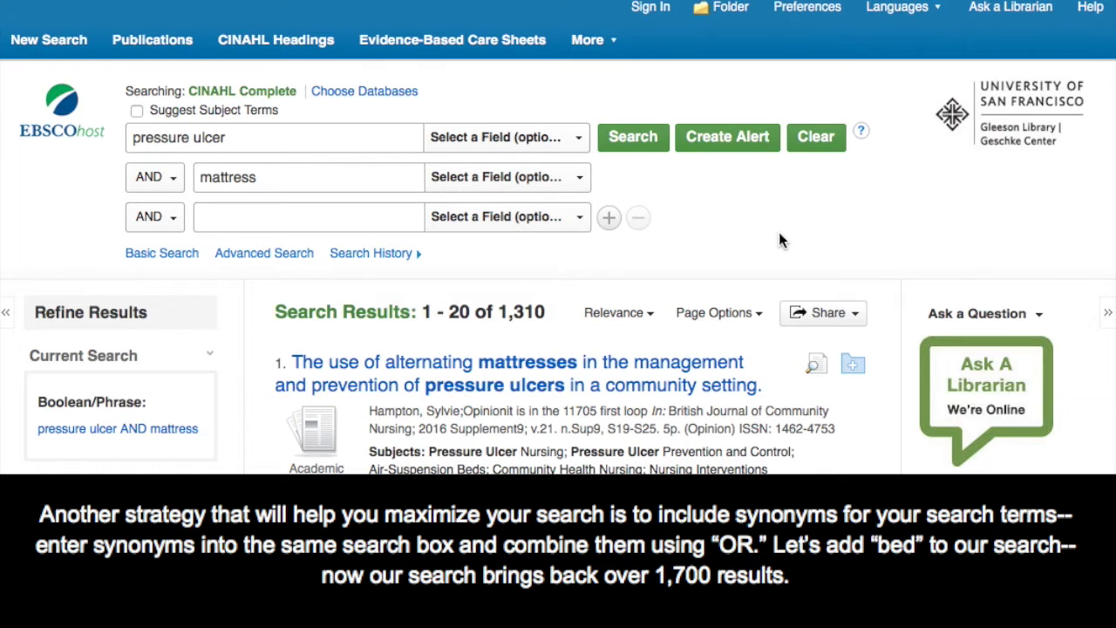
click(363, 183)
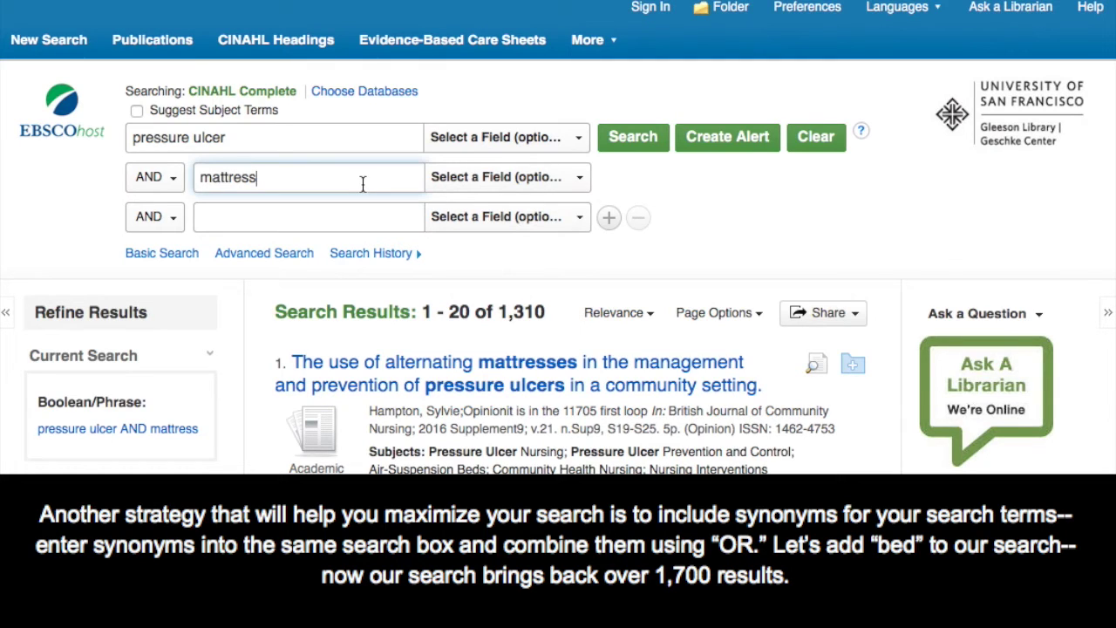
Change the second term to 'mattress OR bed*' and rerun, giving 2,024 results
text(OR bed)
click(649, 141)
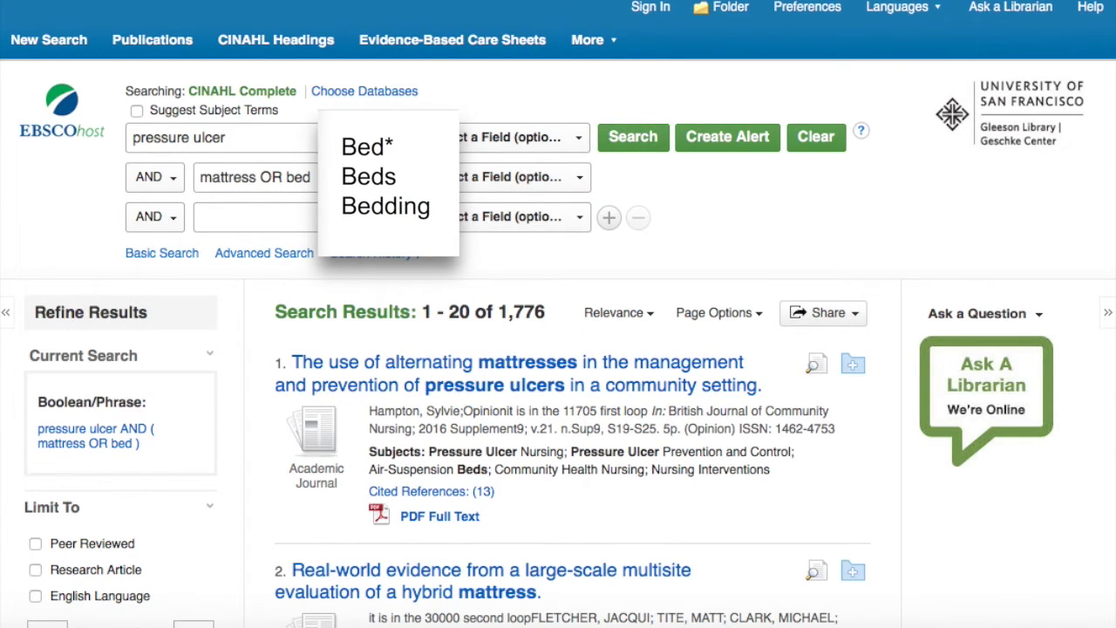
click(310, 177)
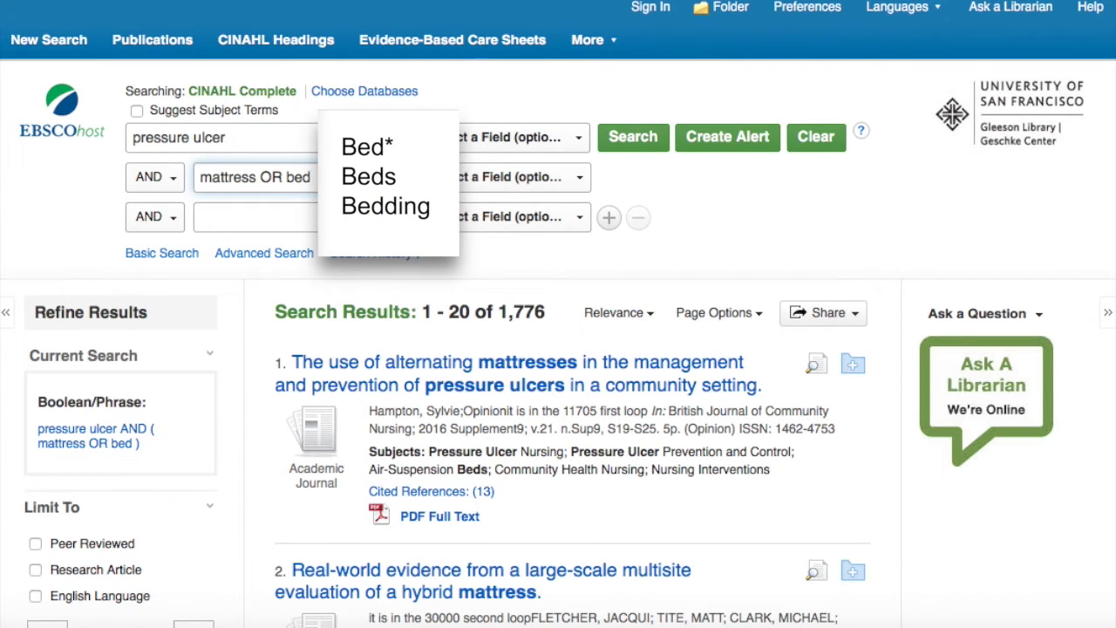
text(*)
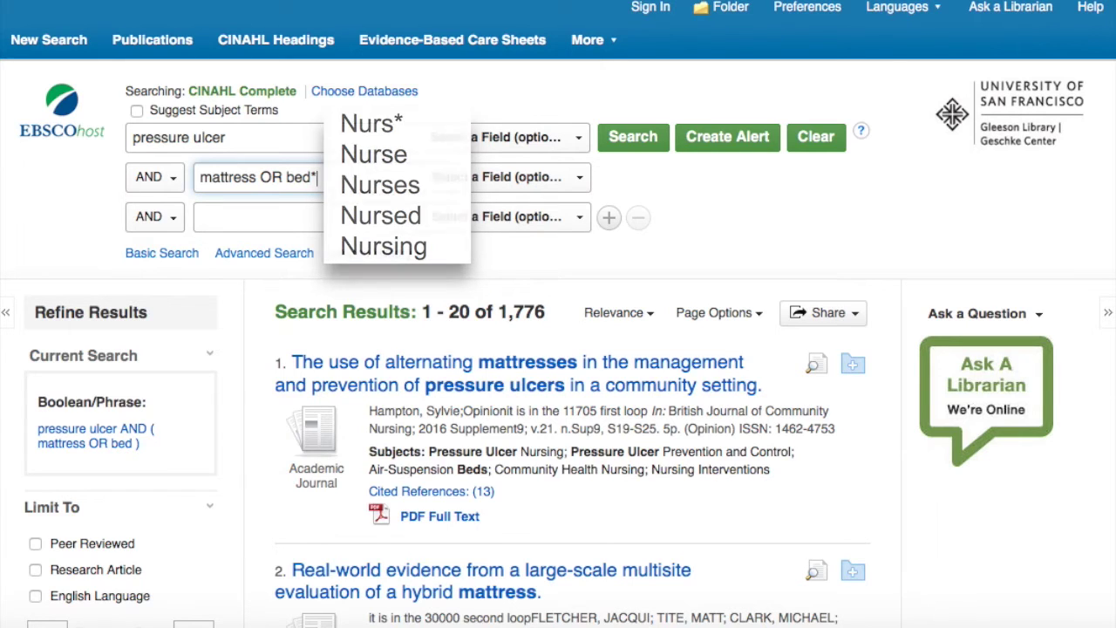
click(630, 140)
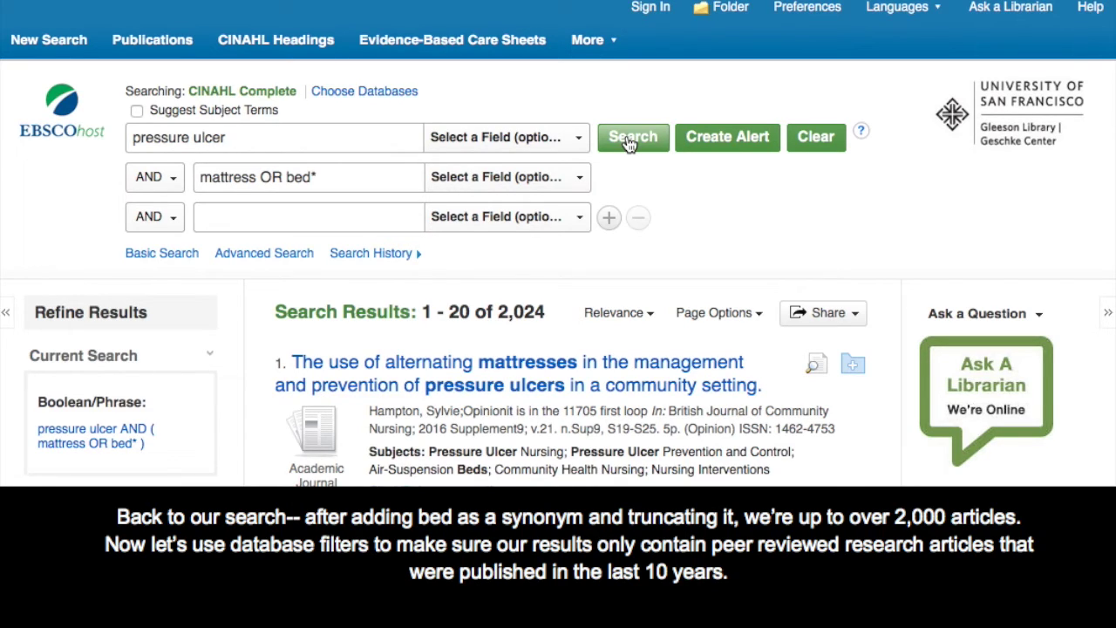
Limit results to peer-reviewed English research articles published 2004–2015, leaving 398
scroll(419, 460, down, 3)
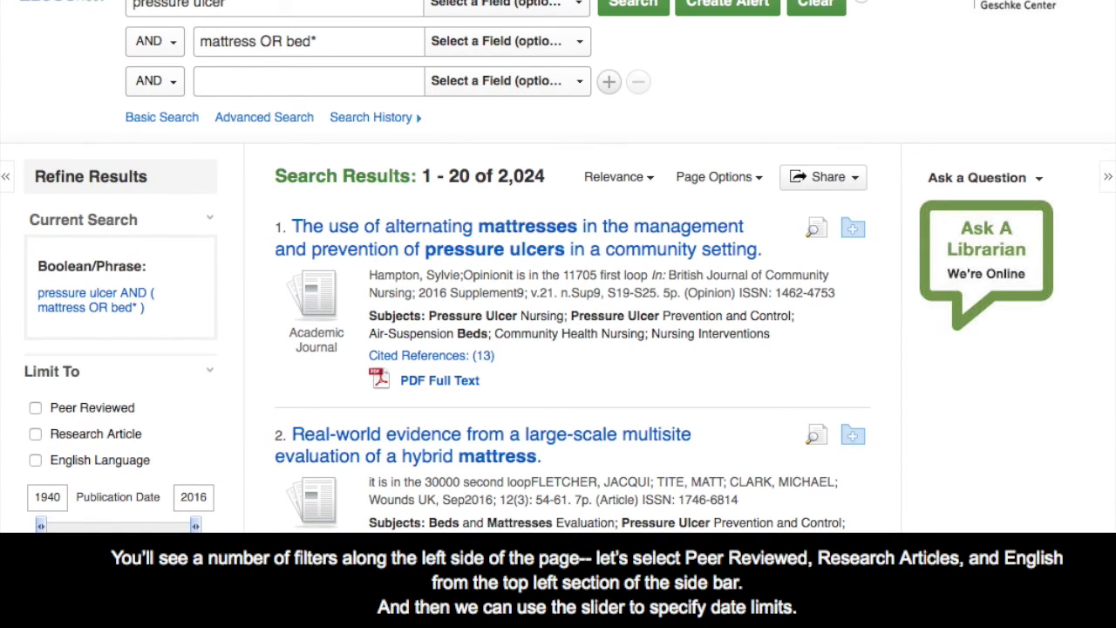
click(36, 408)
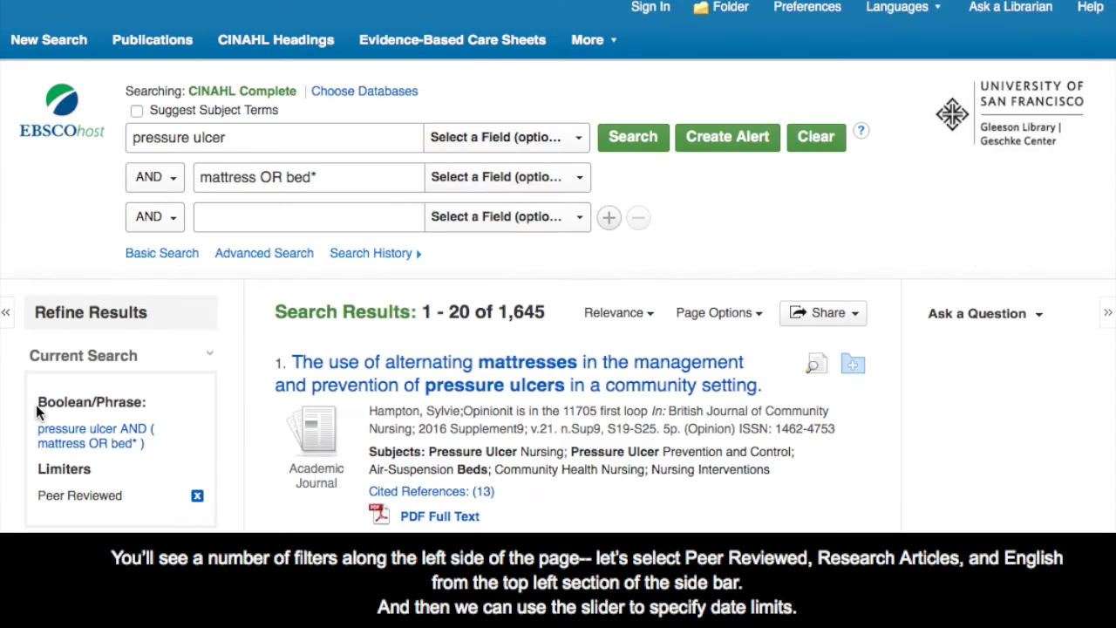
scroll(36, 404, down, 3)
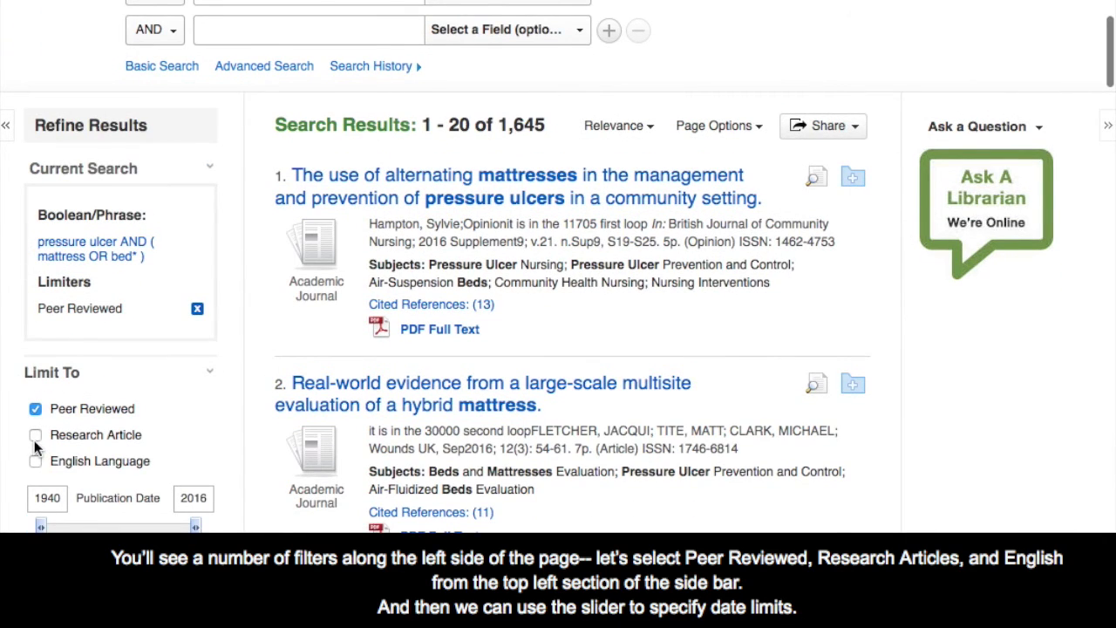
click(34, 440)
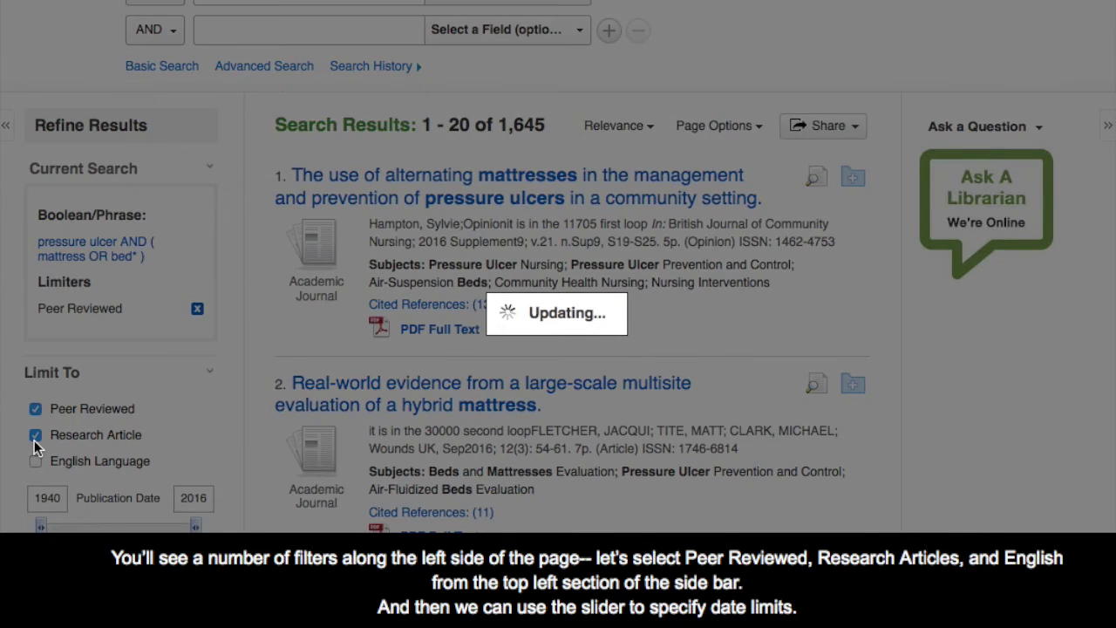
scroll(34, 440, down, 1)
scroll(34, 441, down, 4)
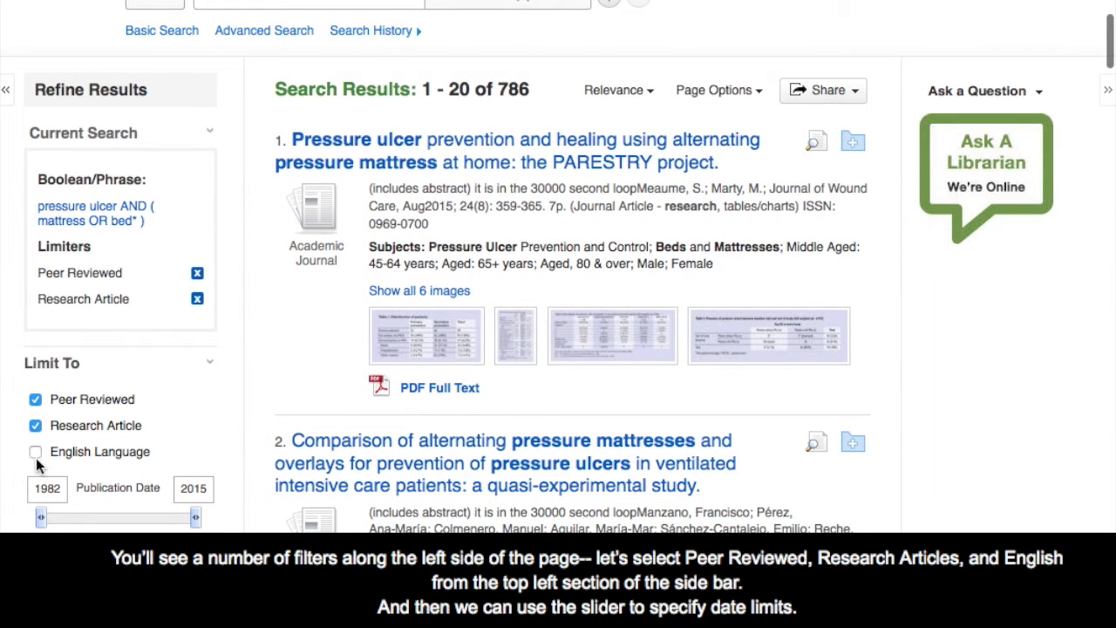
click(35, 453)
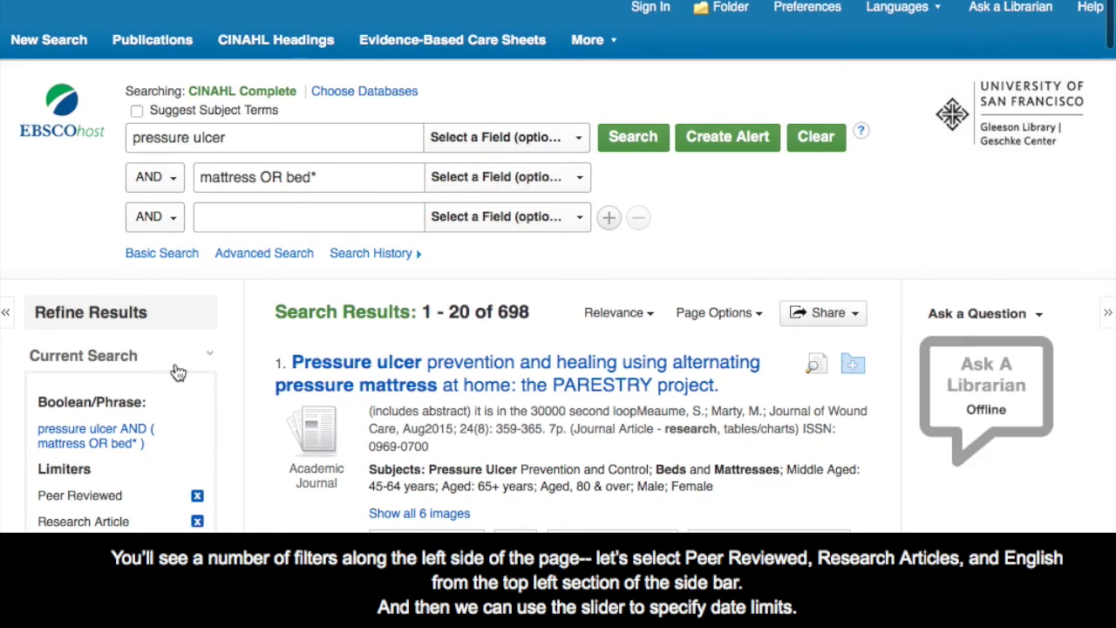
scroll(139, 396, down, 5)
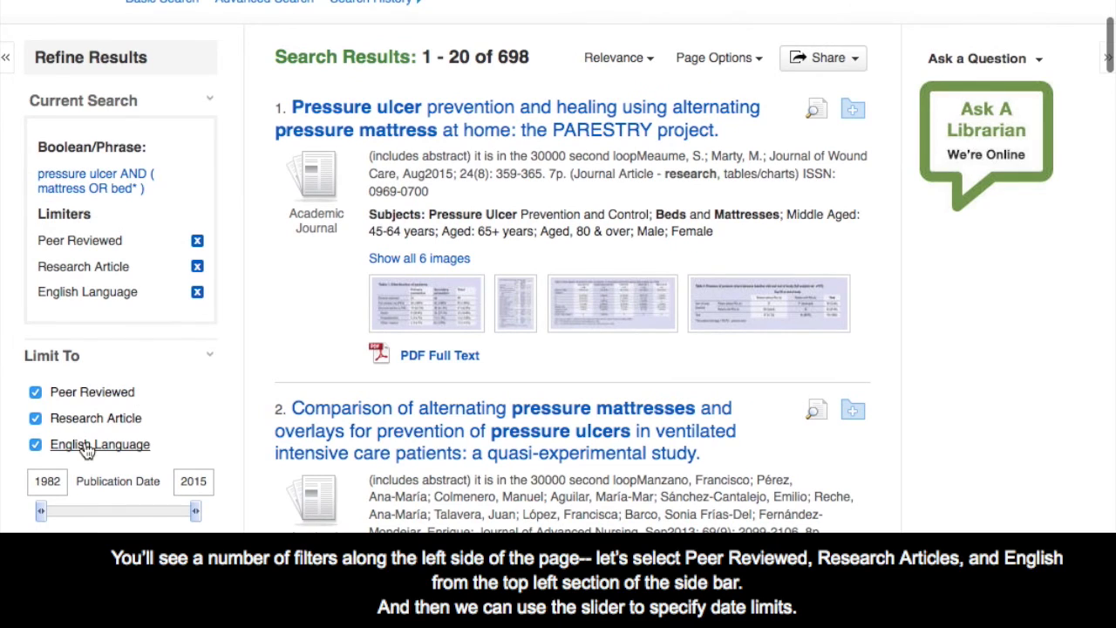
drag(41, 518, 146, 523)
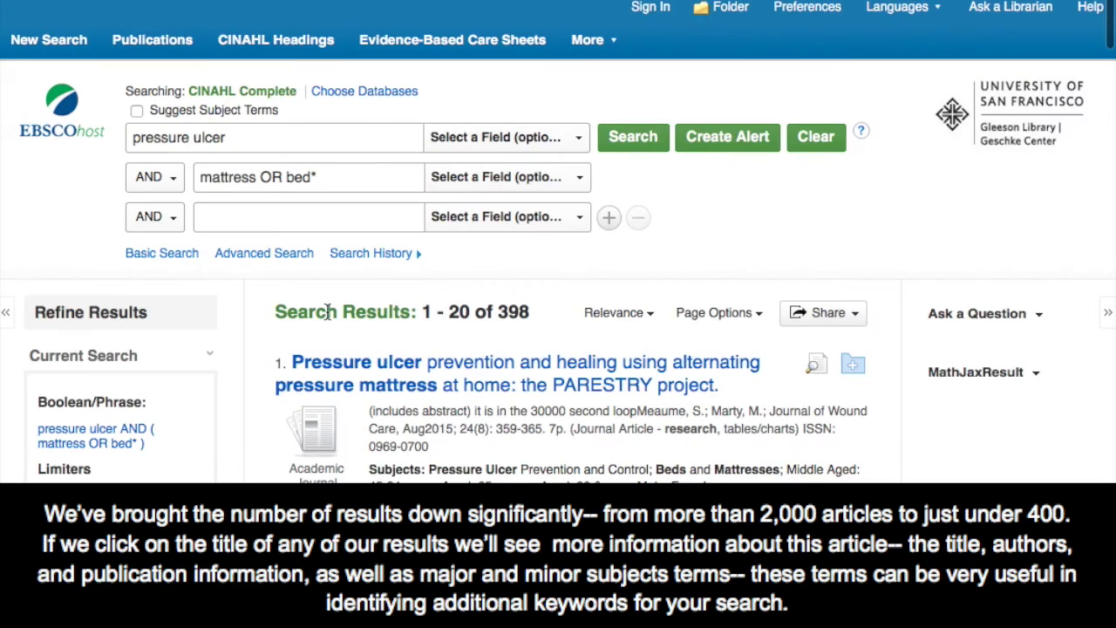
Open the PARESTRY alternating-pressure-mattress article's detailed record and review its subjects and abstract
scroll(262, 323, down, 3)
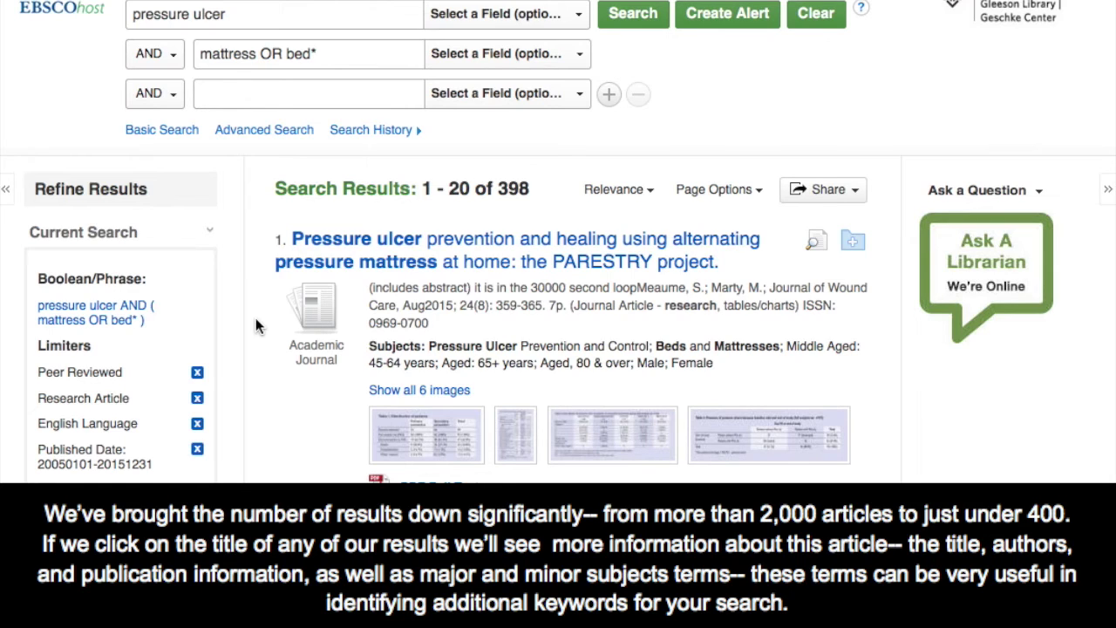
click(414, 268)
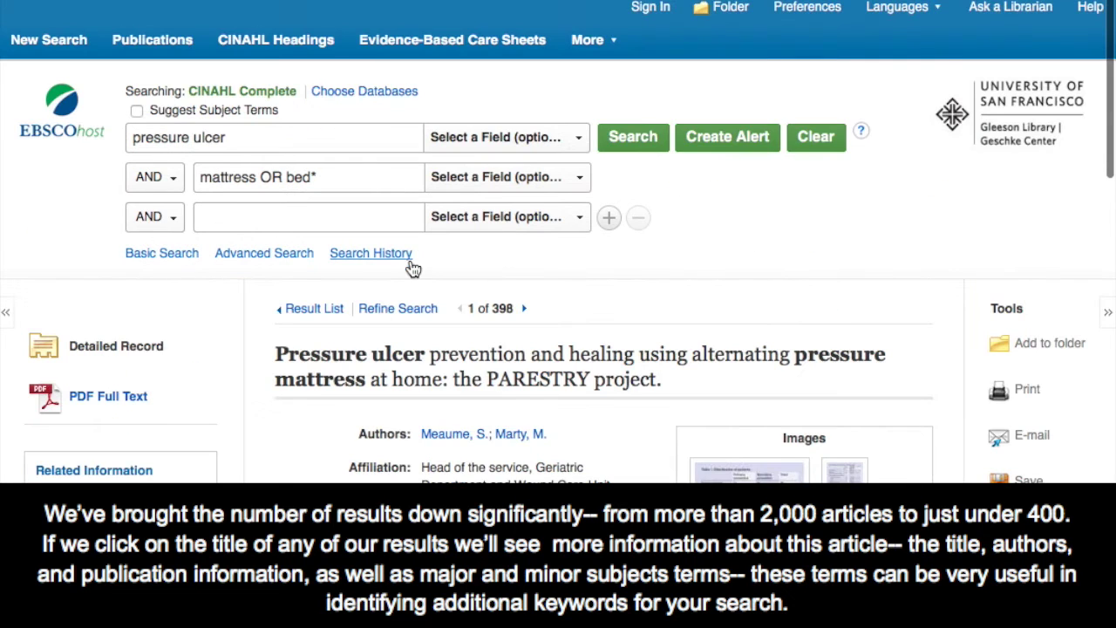
scroll(250, 457, down, 3)
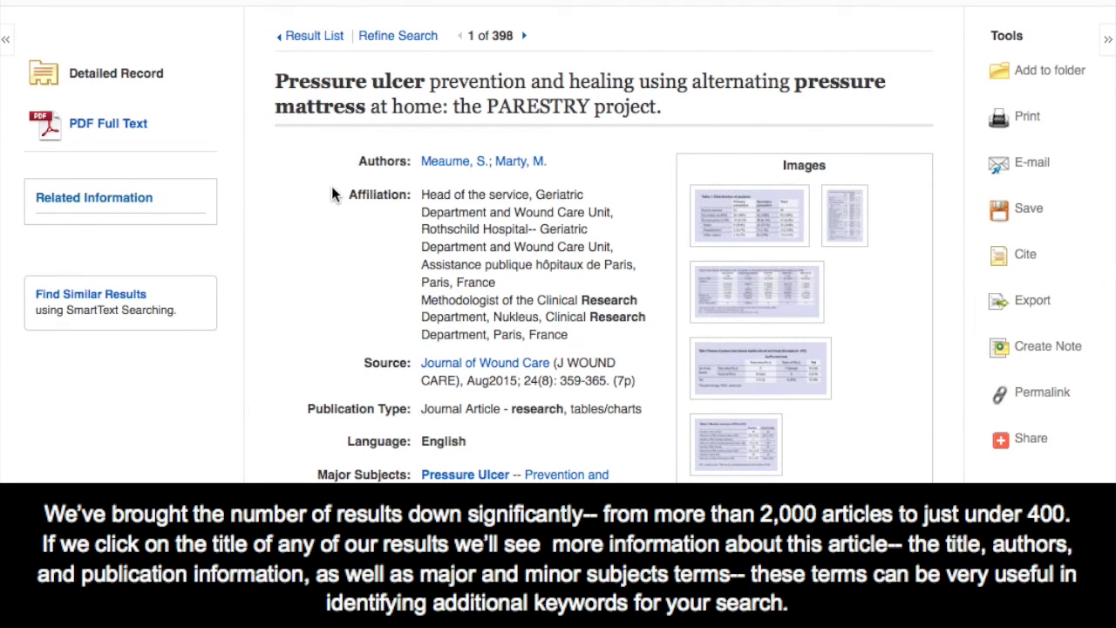
scroll(302, 325, down, 3)
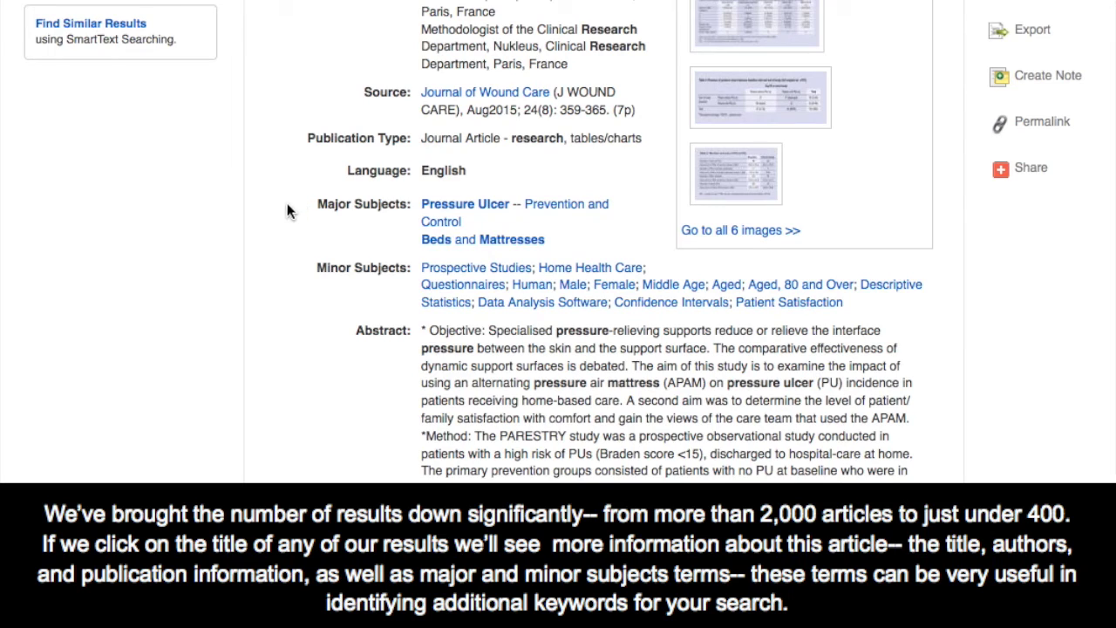
scroll(248, 254, up, 3)
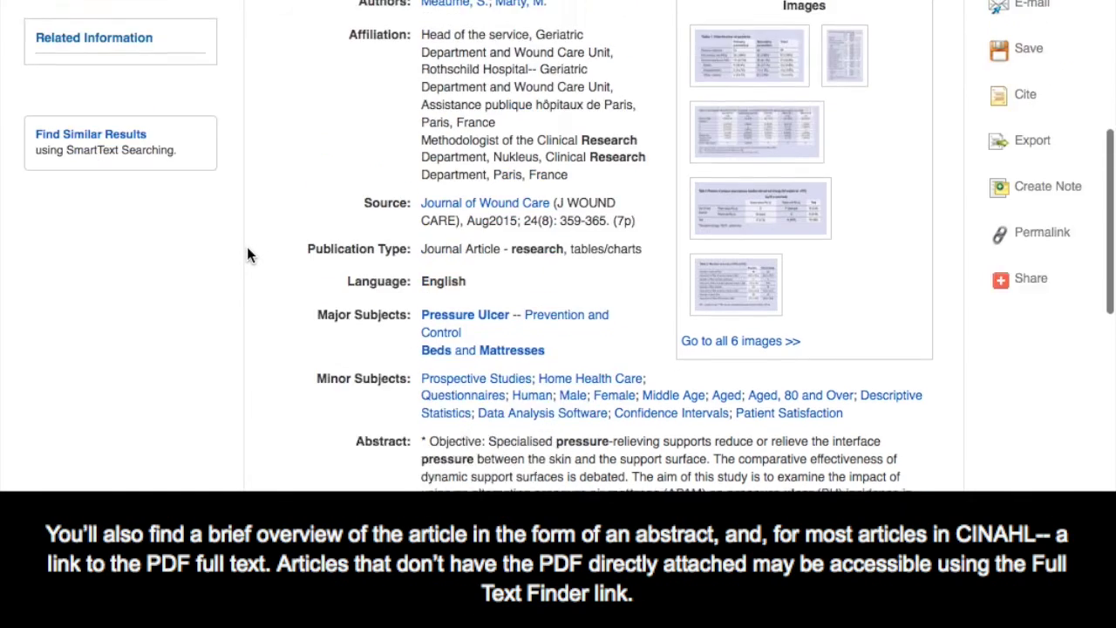
scroll(248, 255, down, 10)
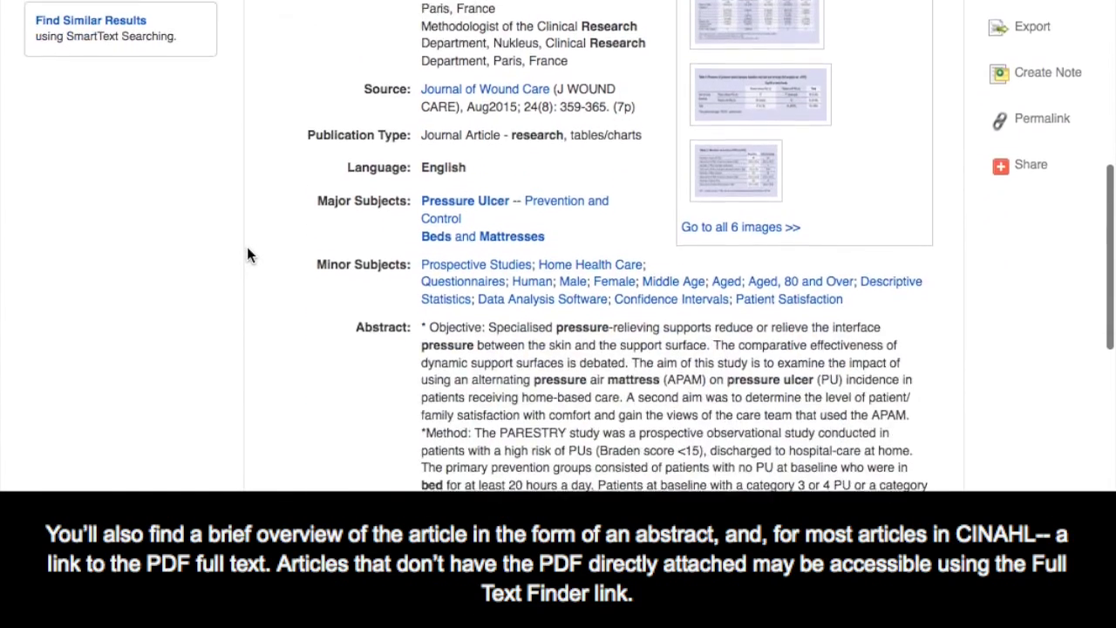
scroll(247, 254, down, 3)
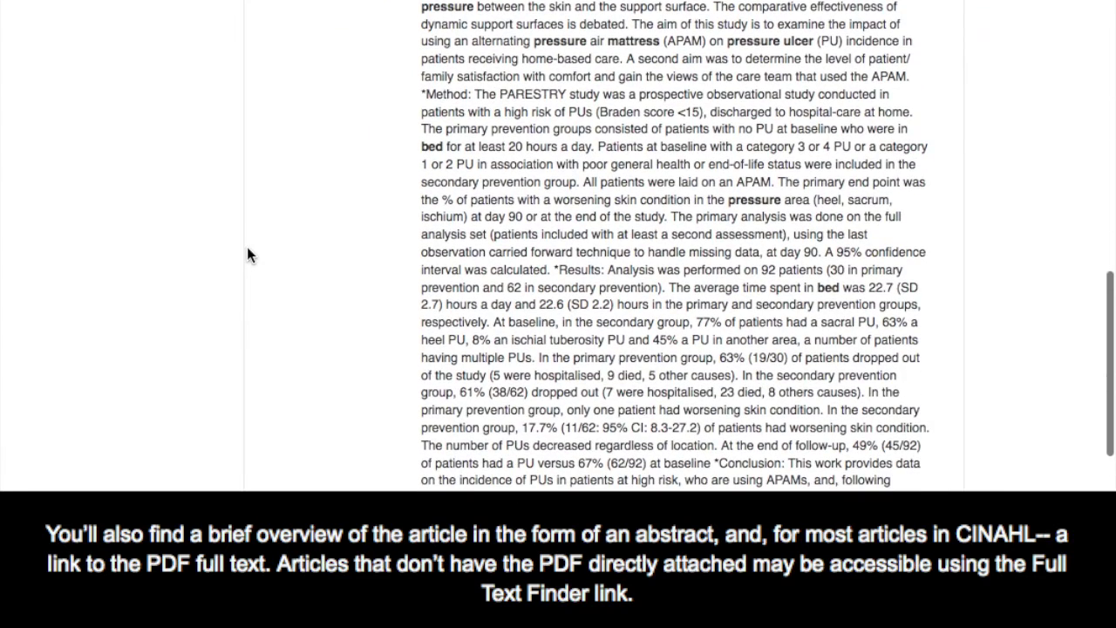
scroll(248, 254, up, 10)
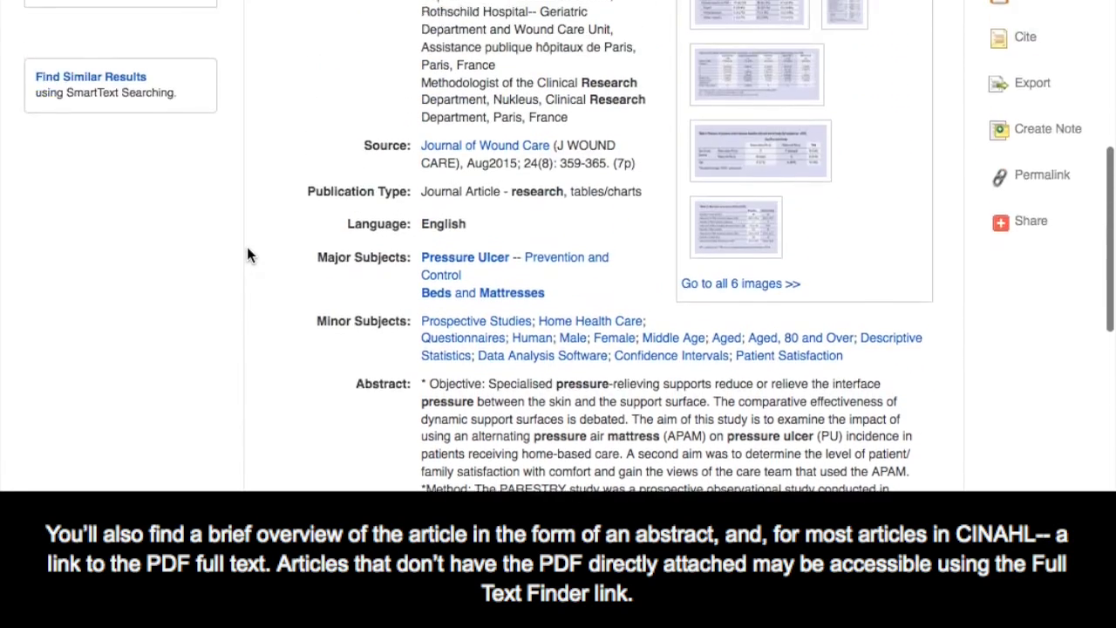
scroll(247, 255, up, 4)
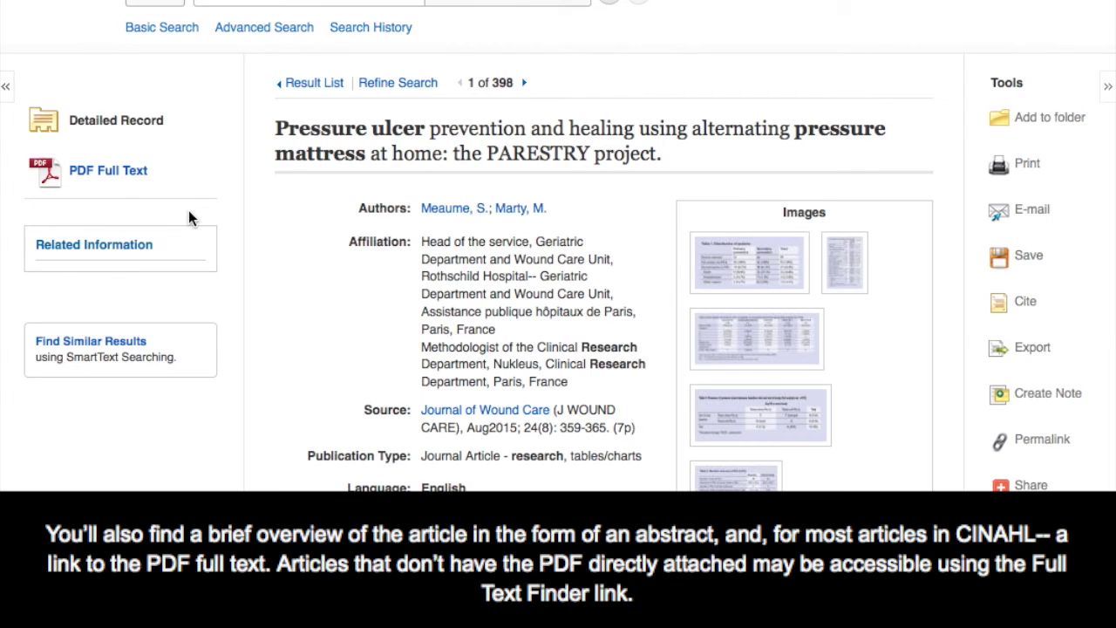
scroll(187, 213, up, 3)
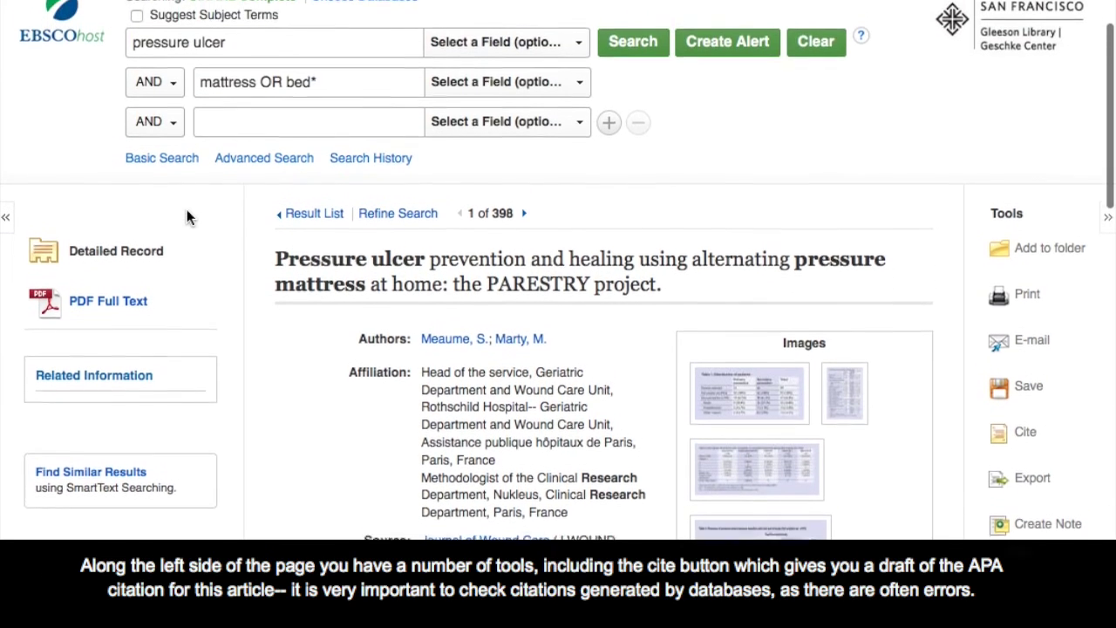
scroll(187, 217, up, 2)
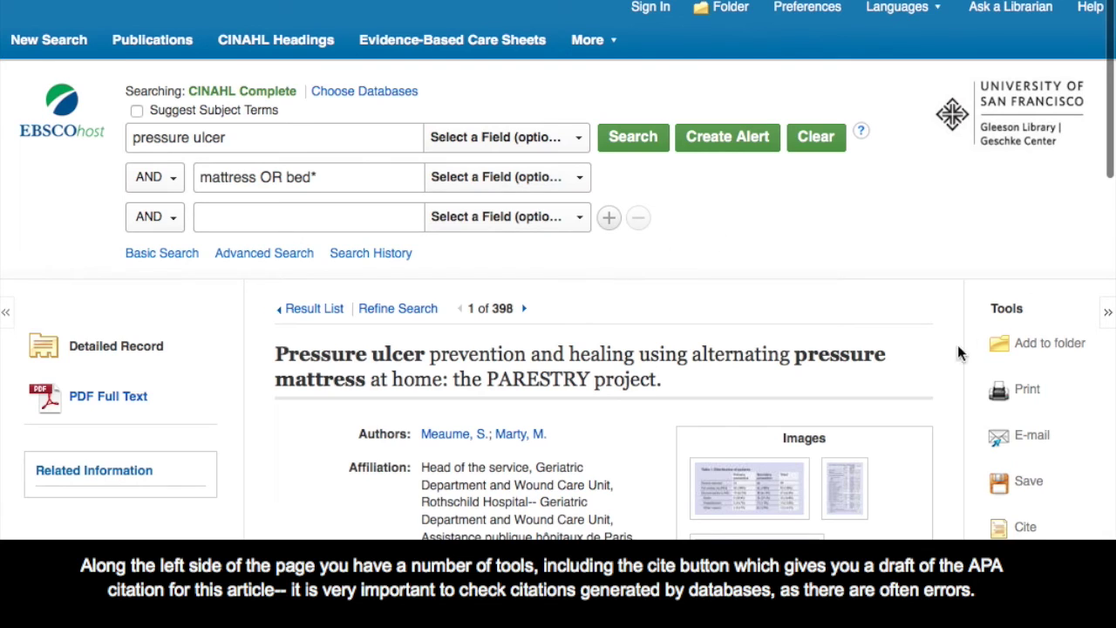
Generate citations for the PARESTRY article and scroll down to its APA reference
scroll(1020, 471, down, 2)
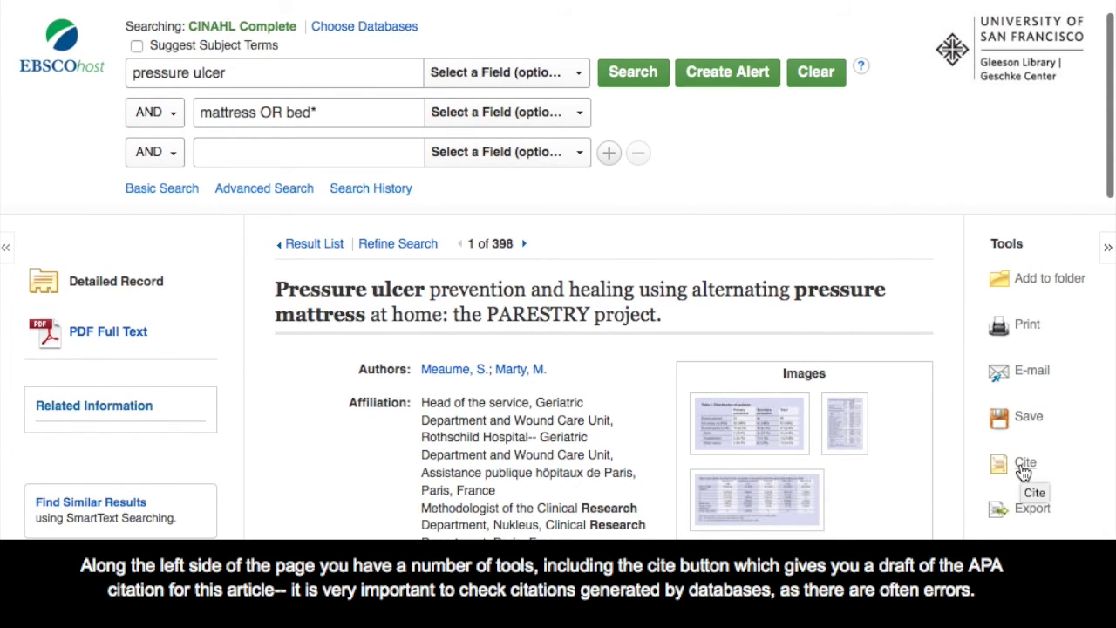
click(1025, 466)
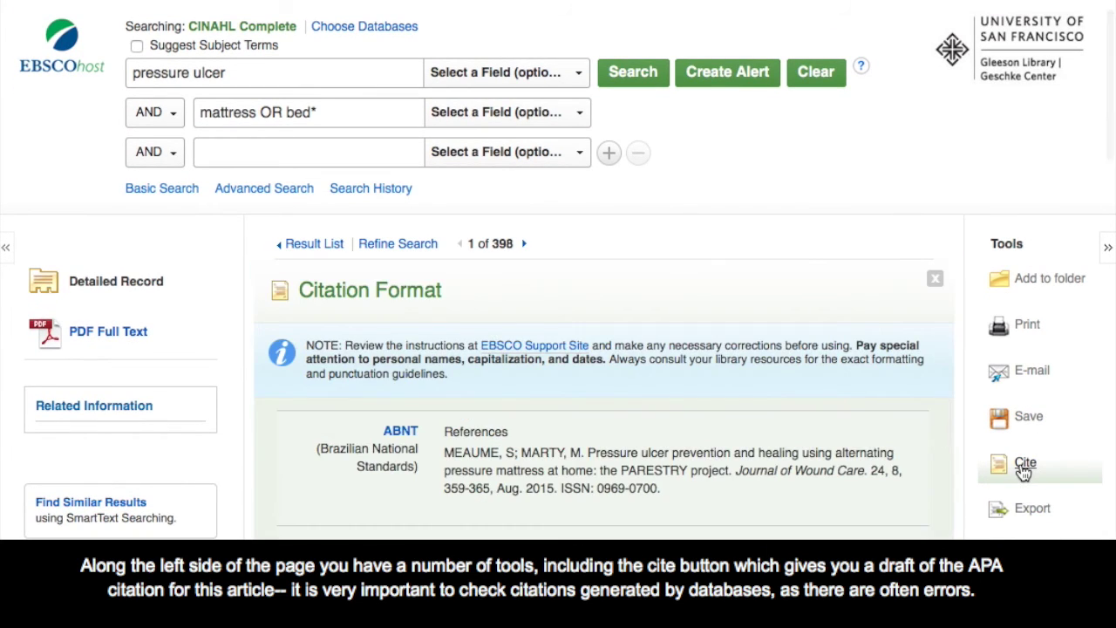
scroll(899, 412, down, 4)
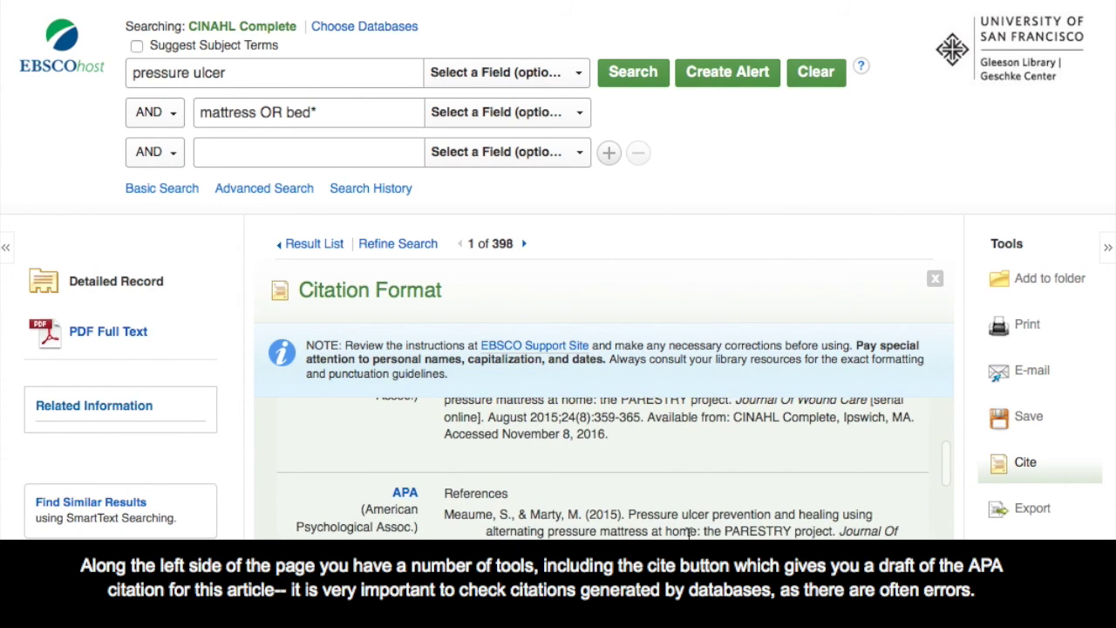
scroll(689, 523, down, 1)
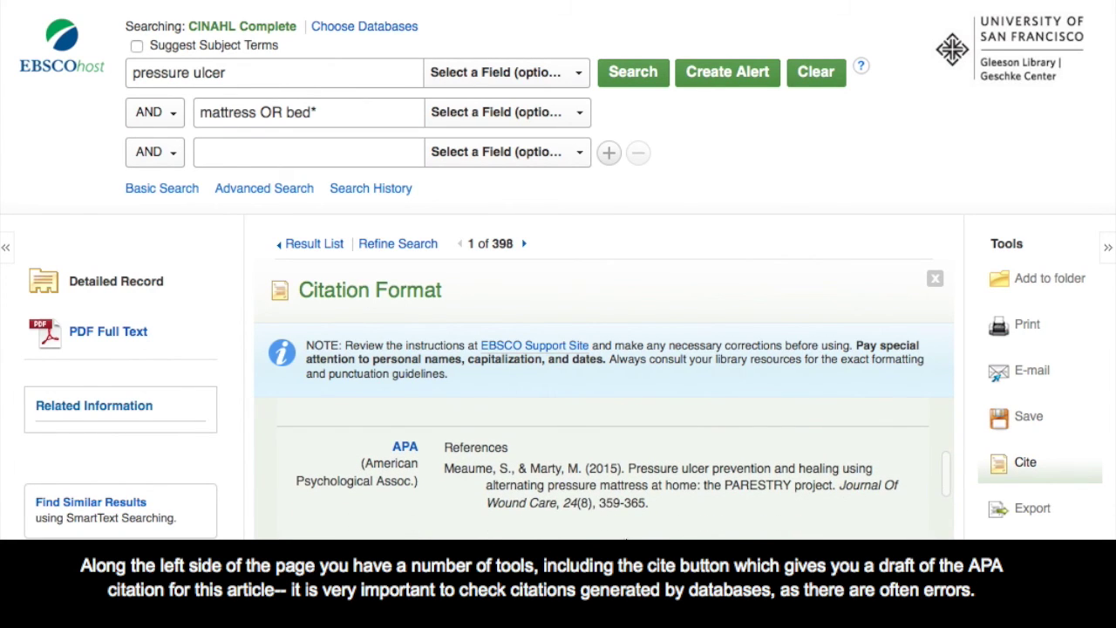